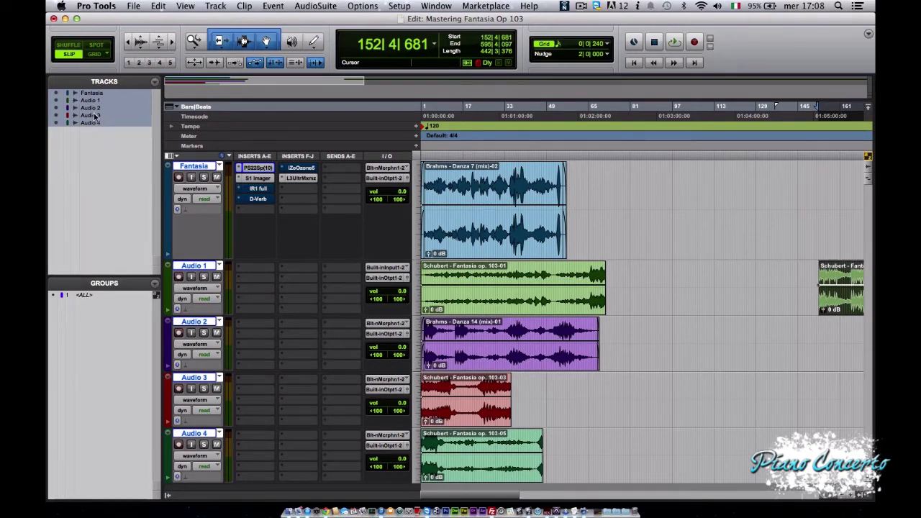
pyautogui.click(155, 83)
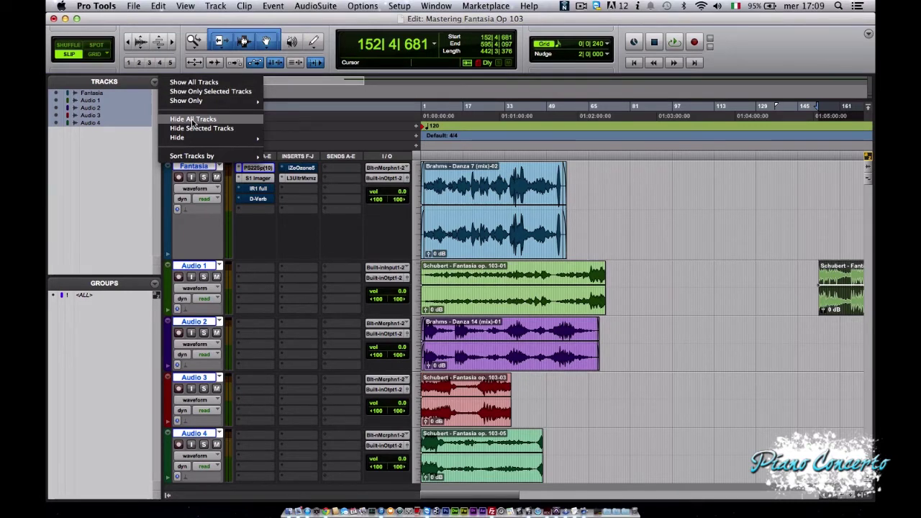
pyautogui.moveTo(192, 101)
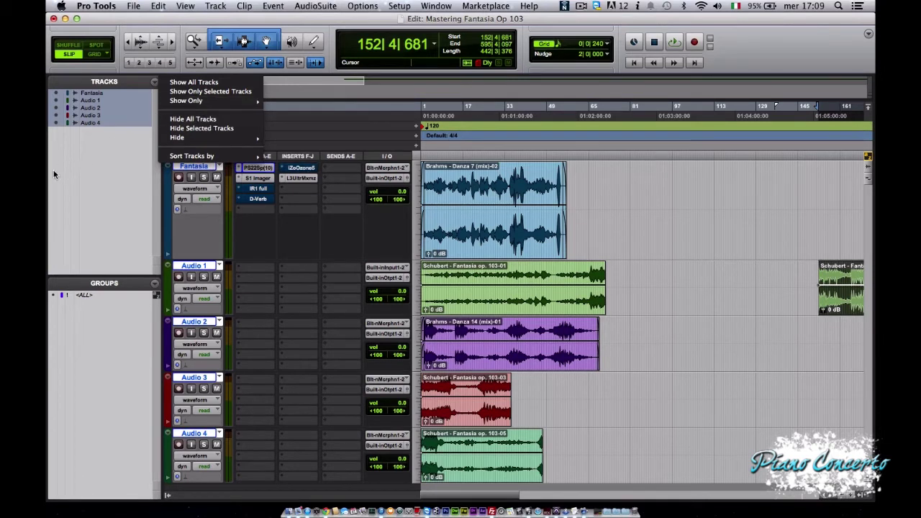
pyautogui.click(96, 355)
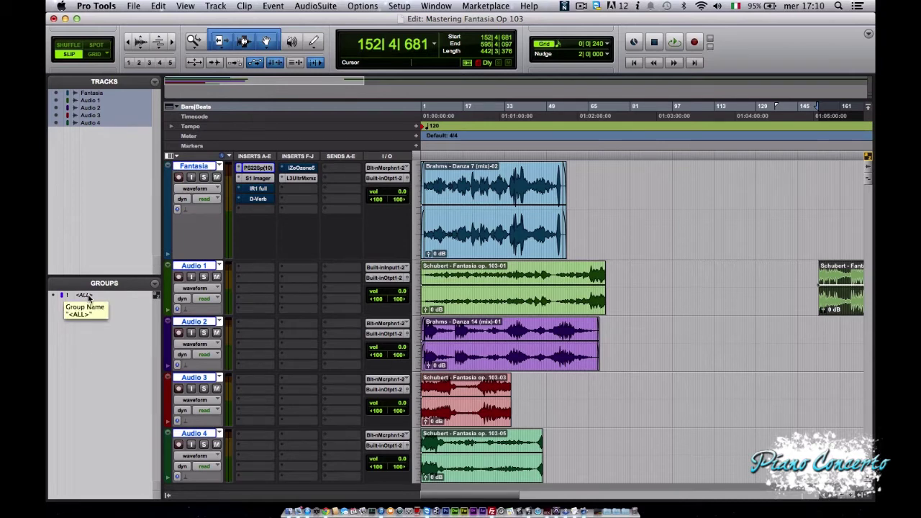
# Start a new track group with the name Group 1 and set its type to Edit.
pyautogui.click(156, 285)
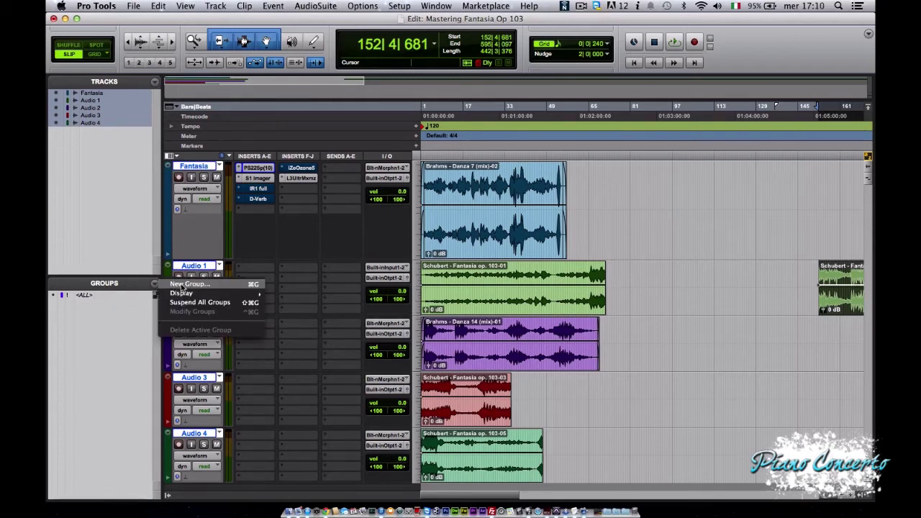
pyautogui.click(185, 285)
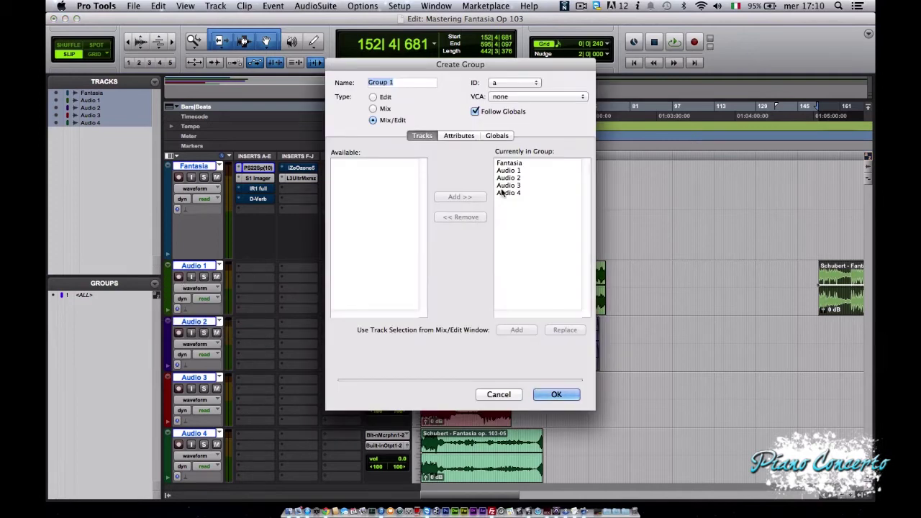
pyautogui.click(510, 164)
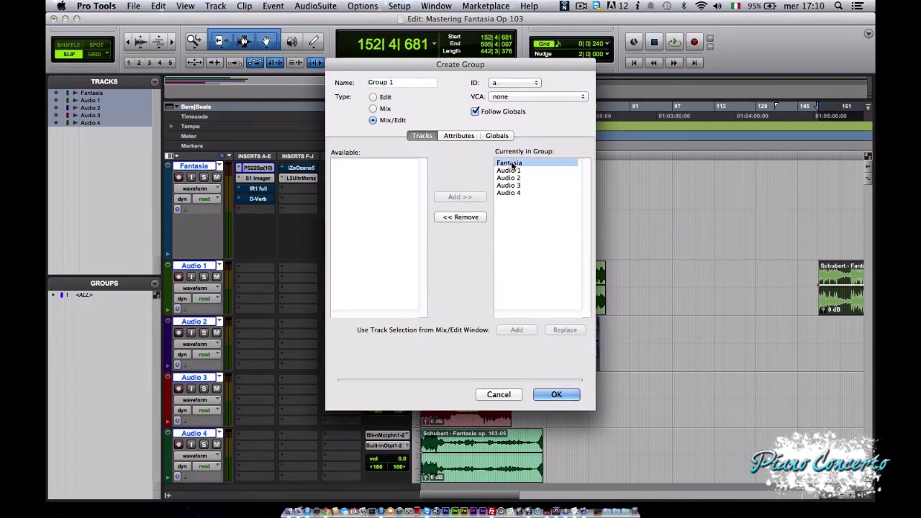
pyautogui.click(511, 171)
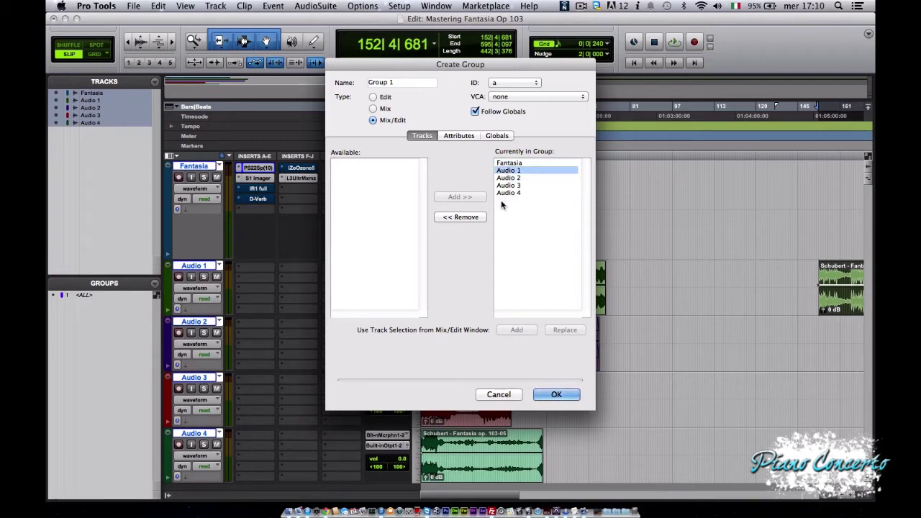
pyautogui.click(373, 96)
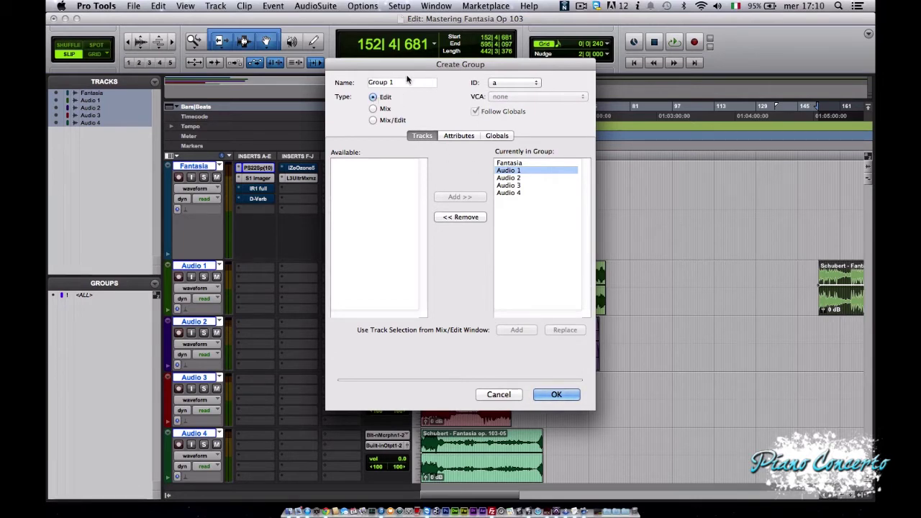
pyautogui.moveTo(399, 83)
pyautogui.mouseDown()
pyautogui.moveTo(333, 82)
pyautogui.moveTo(410, 95)
pyautogui.mouseUp()
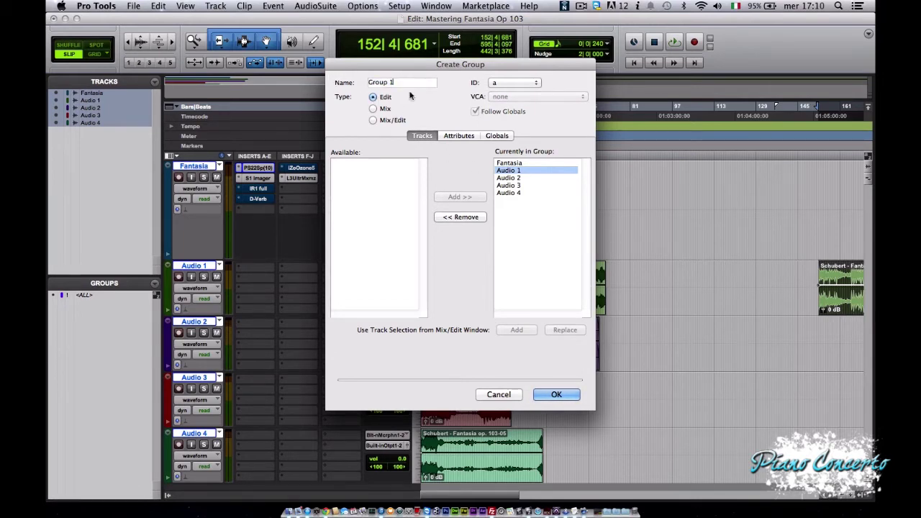
# Try selecting several tracks in the group's member list: Fantasia, Audio 2 and Audio 4 together, and the range Audio 1 through Audio 4.
pyautogui.click(508, 164)
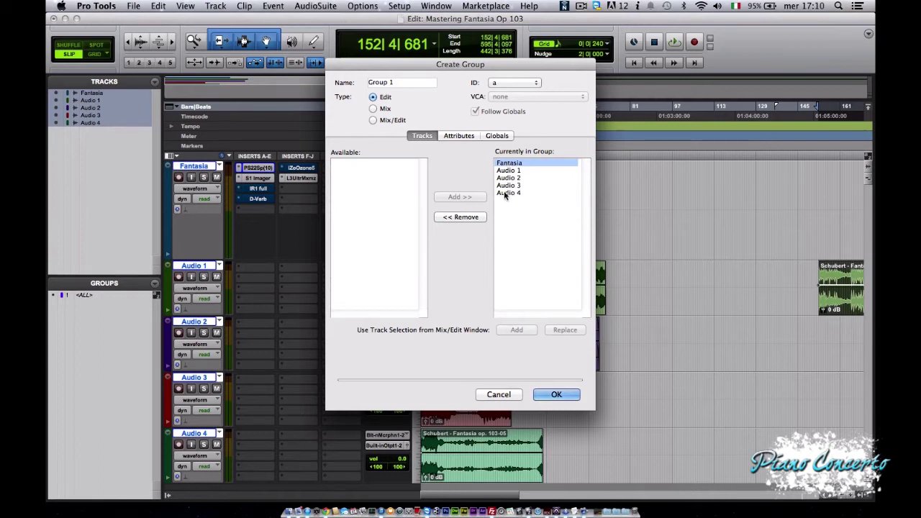
pyautogui.click(509, 193)
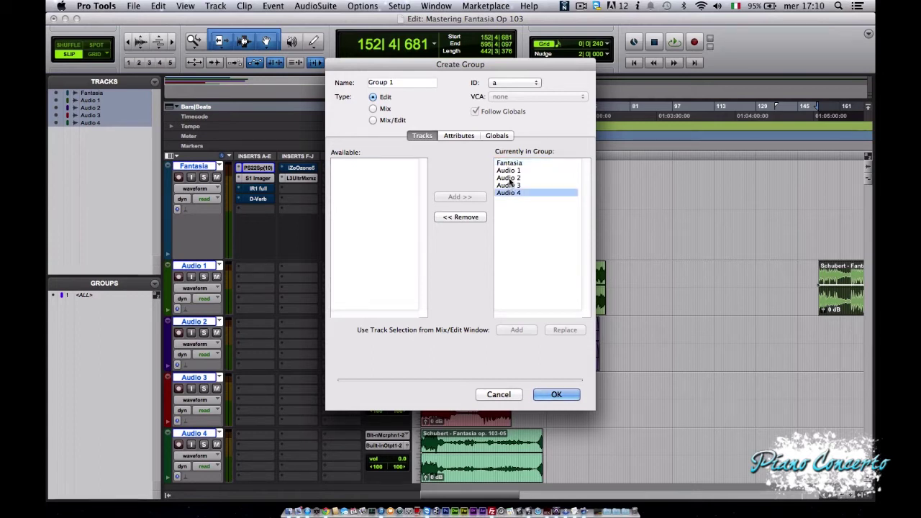
pyautogui.keyDown('shift'); pyautogui.click(509, 179); pyautogui.keyUp('shift')
pyautogui.click(509, 179)
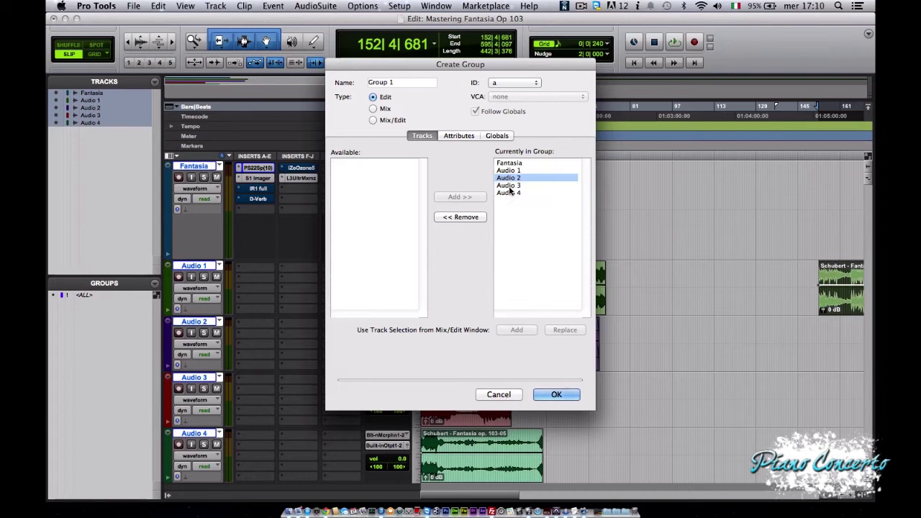
pyautogui.click(511, 194)
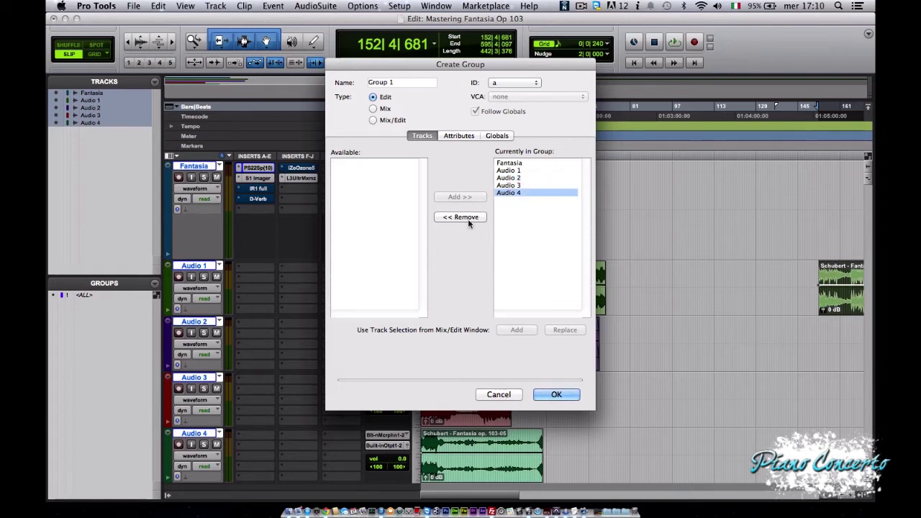
pyautogui.keyDown('super'); pyautogui.click(522, 178); pyautogui.keyUp('super')
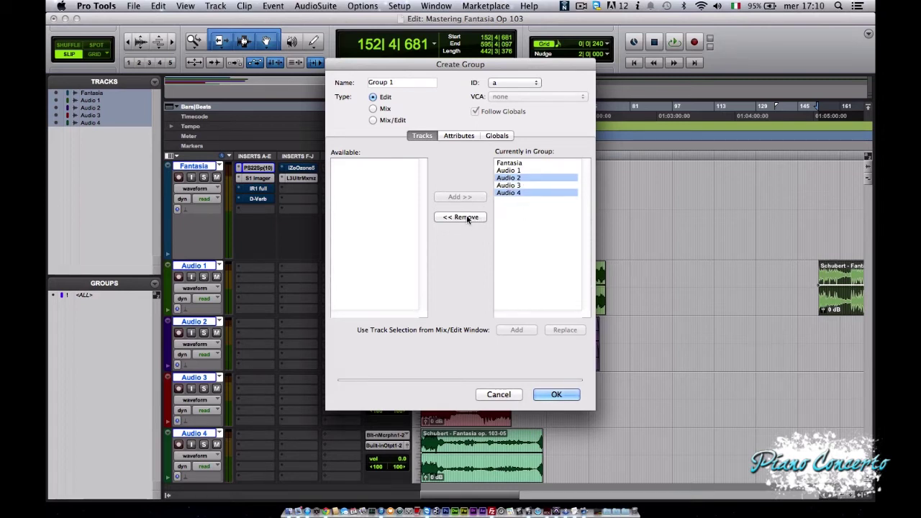
pyautogui.click(518, 186)
pyautogui.click(522, 164)
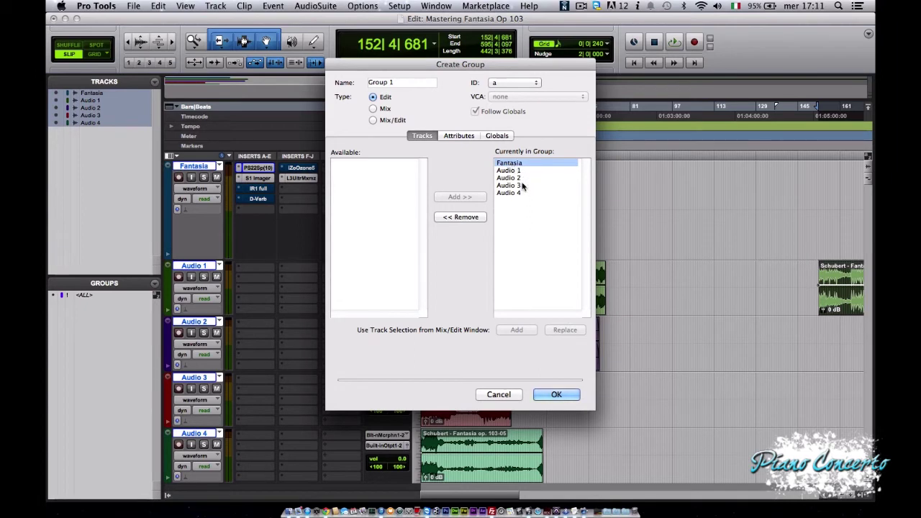
pyautogui.keyDown('super'); pyautogui.click(512, 178); pyautogui.keyUp('super')
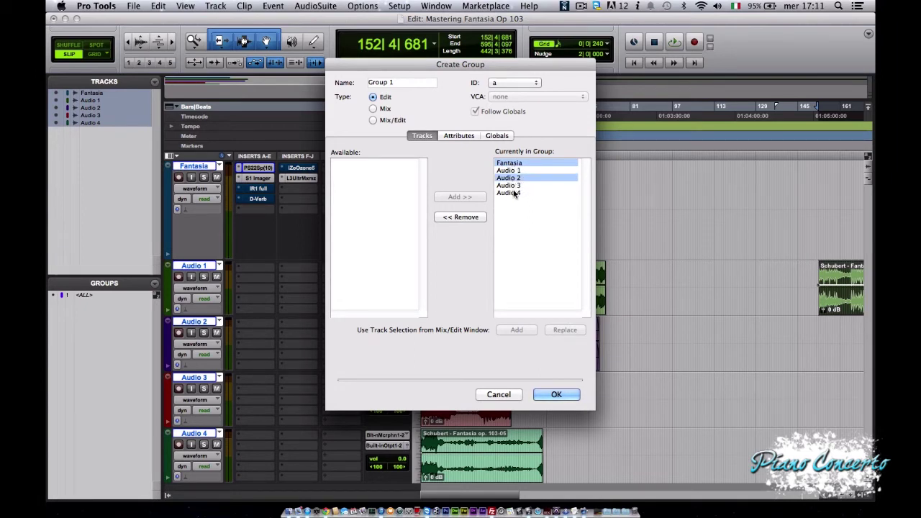
pyautogui.keyDown('super'); pyautogui.click(513, 193); pyautogui.keyUp('super')
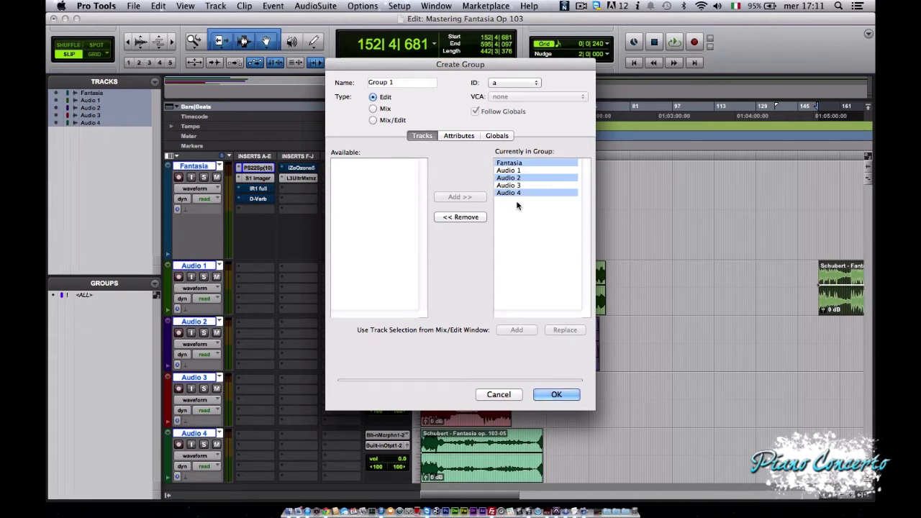
pyautogui.click(517, 171)
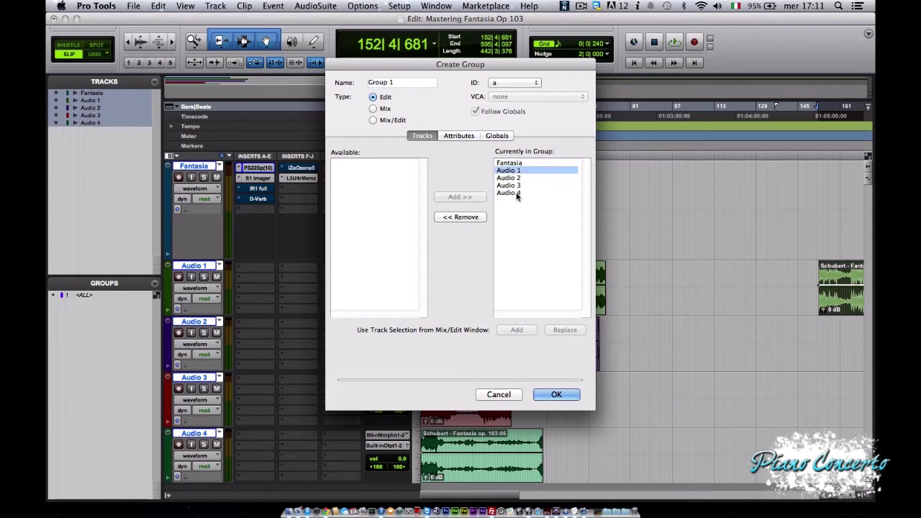
pyautogui.keyDown('shift'); pyautogui.click(517, 194); pyautogui.keyUp('shift')
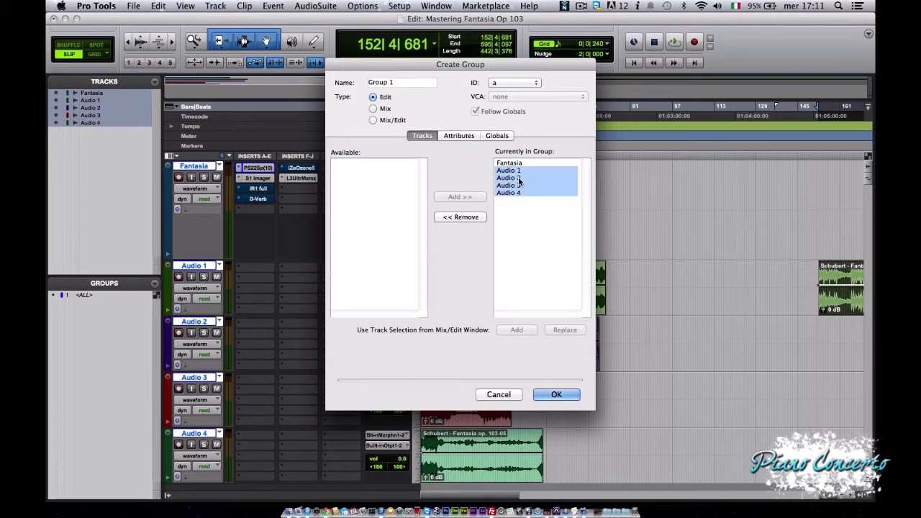
# Remove Audio 2 and Audio 4 from the group's members and create the group.
pyautogui.click(539, 192)
pyautogui.keyDown('super'); pyautogui.click(529, 176); pyautogui.keyUp('super')
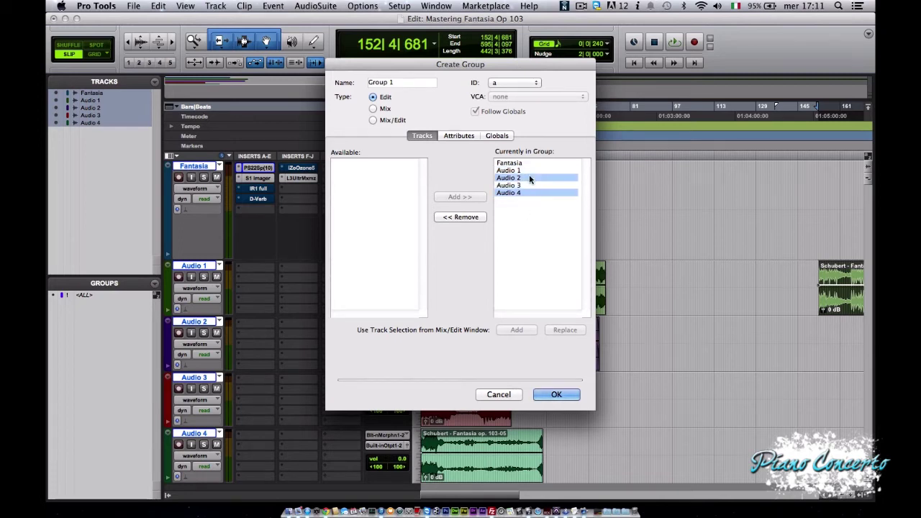
pyautogui.click(457, 218)
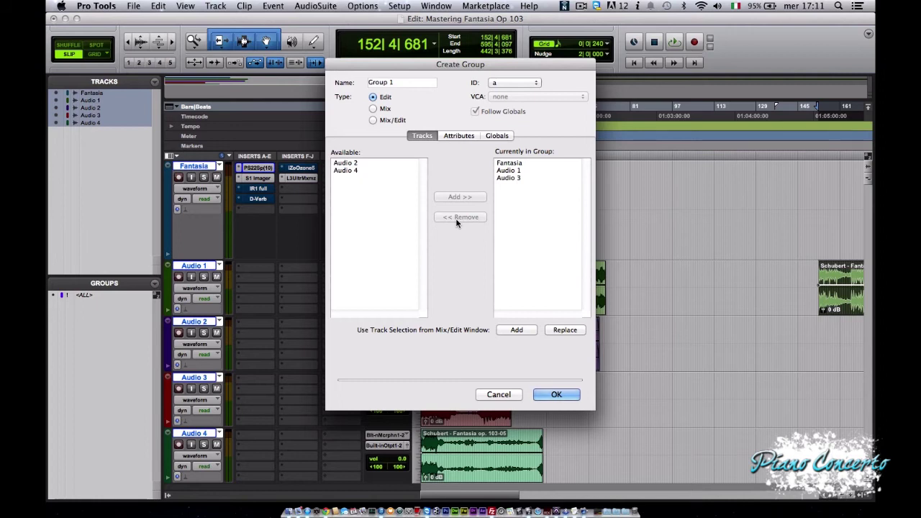
pyautogui.click(557, 394)
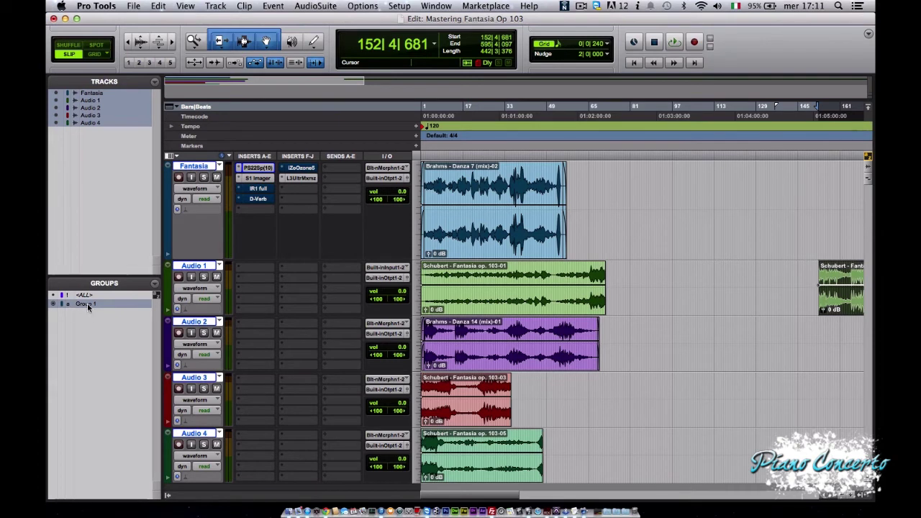
# Toggle Group 1 and the <ALL> group on and off, ending with only Group 1 active.
pyautogui.click(86, 304)
pyautogui.click(87, 308)
pyautogui.click(86, 307)
pyautogui.click(86, 305)
pyautogui.click(87, 305)
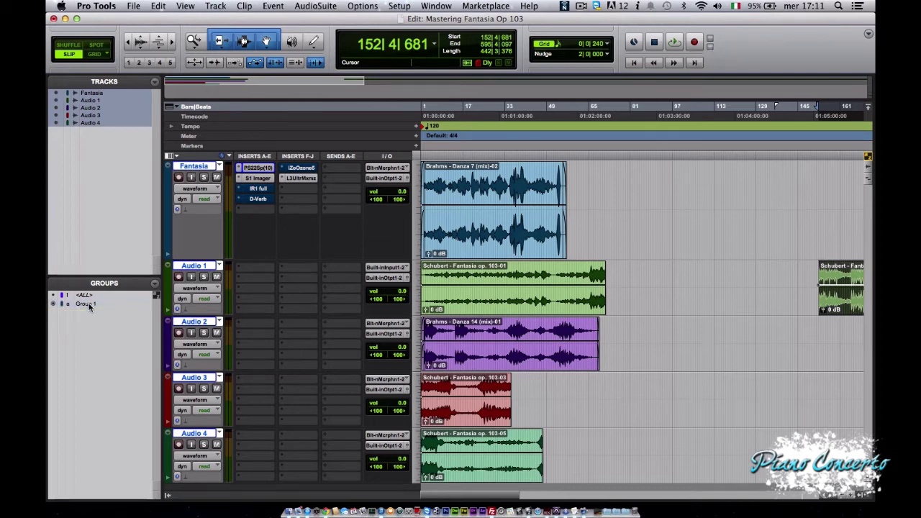
pyautogui.click(87, 305)
pyautogui.click(87, 296)
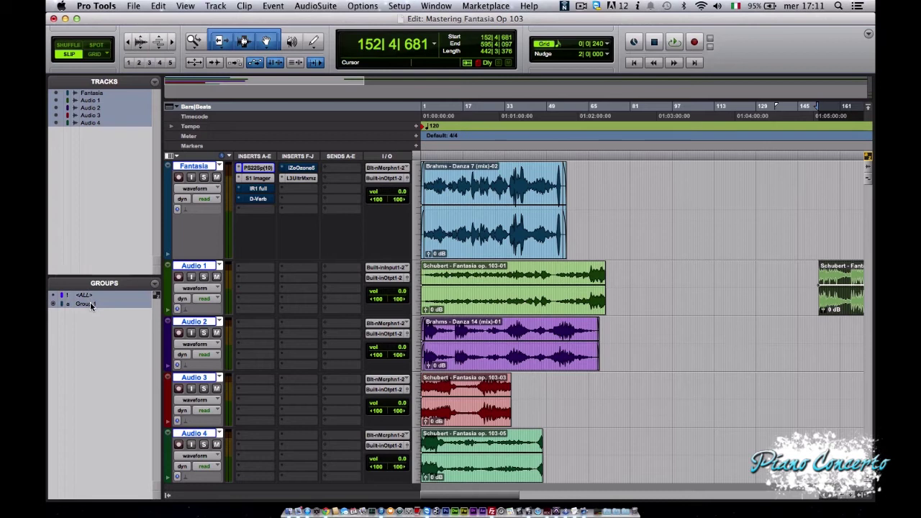
pyautogui.click(91, 305)
pyautogui.click(92, 306)
pyautogui.click(92, 304)
pyautogui.click(88, 296)
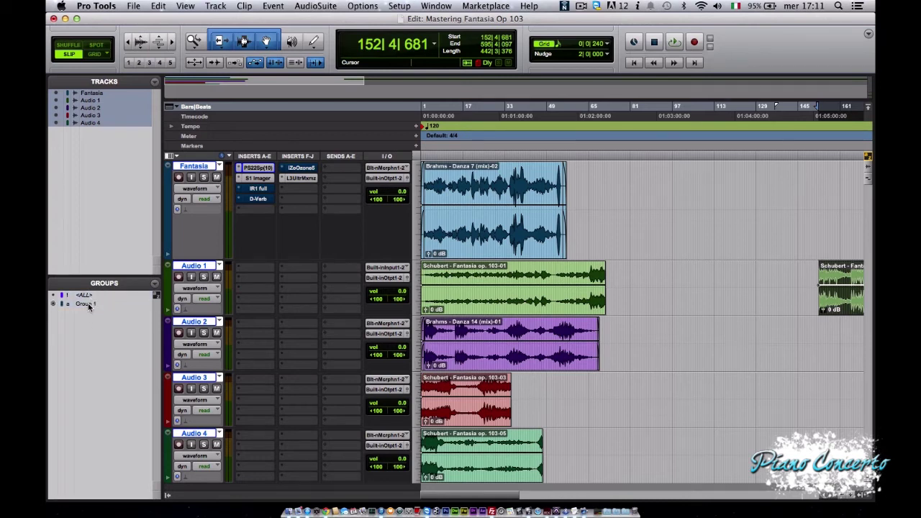
pyautogui.click(89, 304)
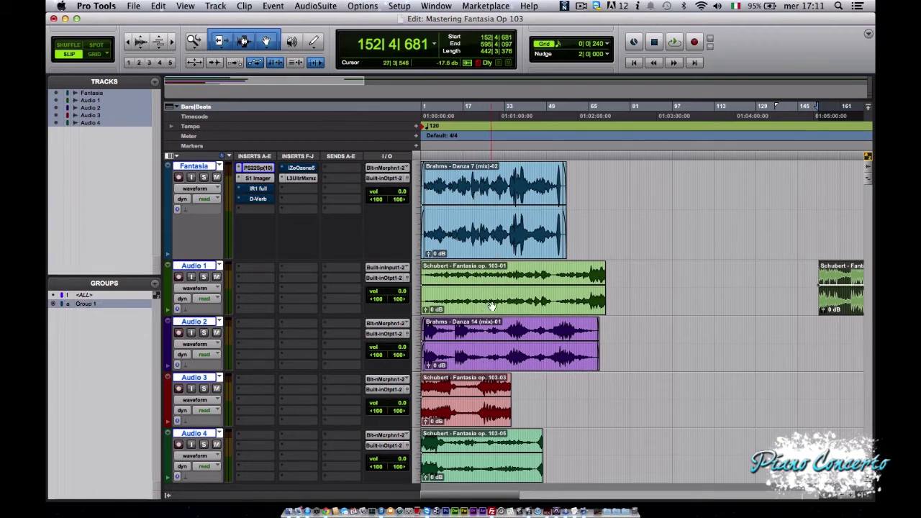
# Try splitting the grouped tracks' clips at about bar 17 from Audio 1, and undo the split.
pyautogui.click(467, 270)
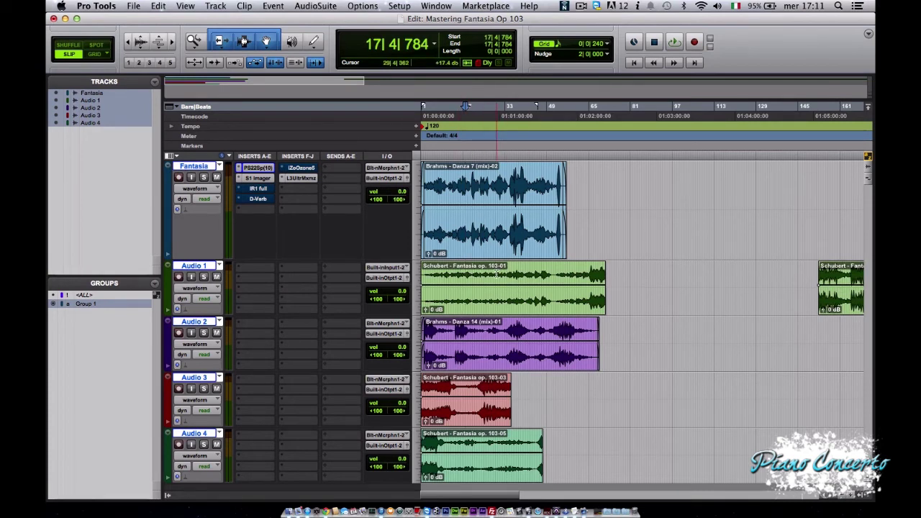
pyautogui.press('super+e')
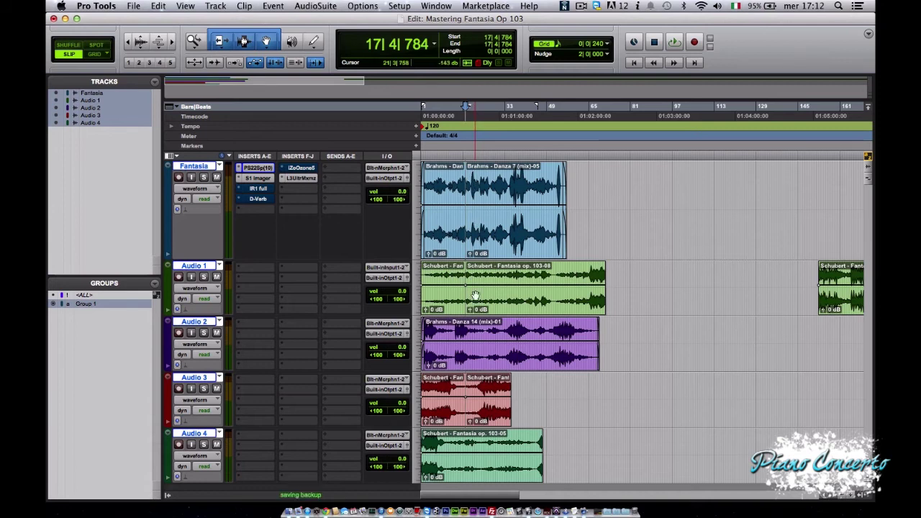
pyautogui.press('super+z')
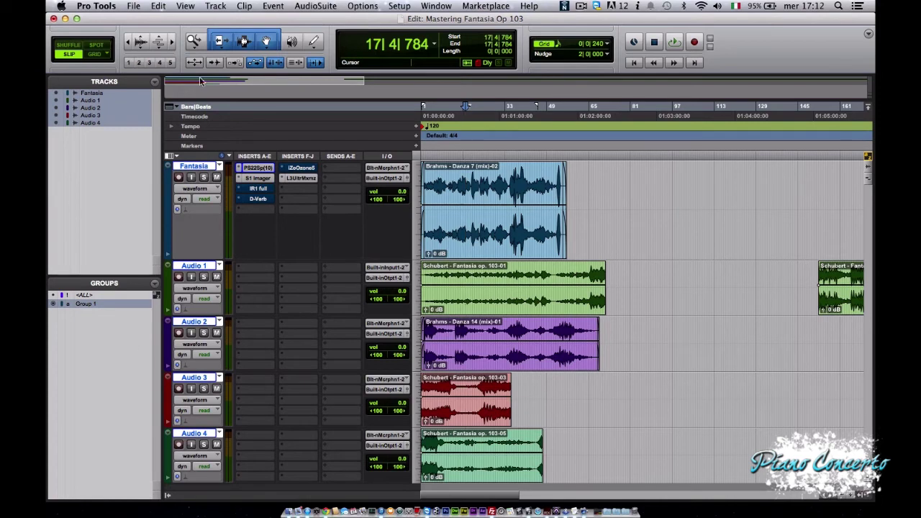
# Display the Clip List in the Edit window.
pyautogui.click(186, 6)
pyautogui.moveTo(209, 71)
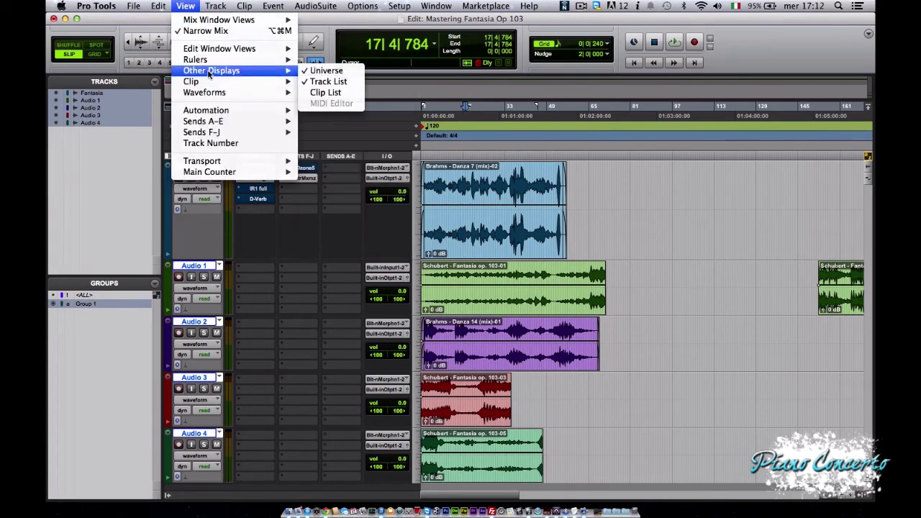
pyautogui.click(324, 93)
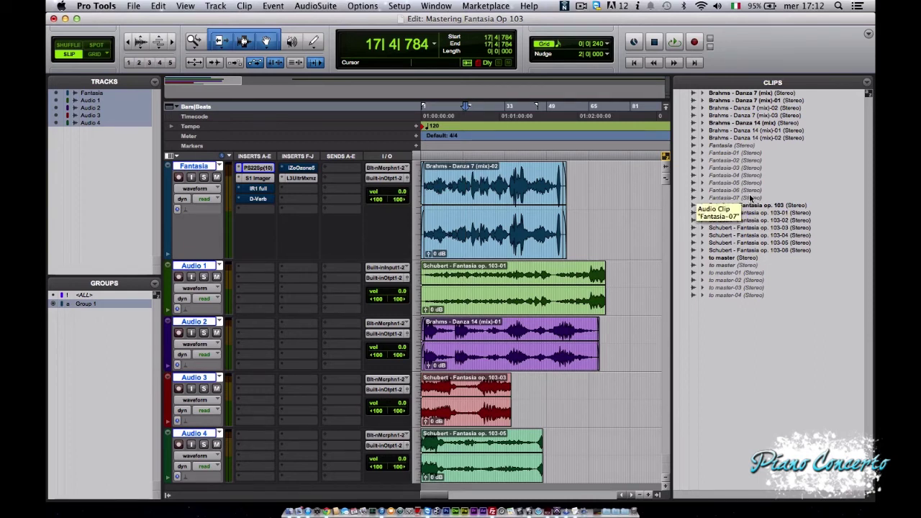
# Select Brahms - Danza 14 (mix)-01, Fantasia-05 and Schubert - Fantasia op. 103-03 together in the Clip List, and clear the selection.
pyautogui.click(738, 131)
pyautogui.keyDown('super'); pyautogui.click(744, 184); pyautogui.keyUp('super')
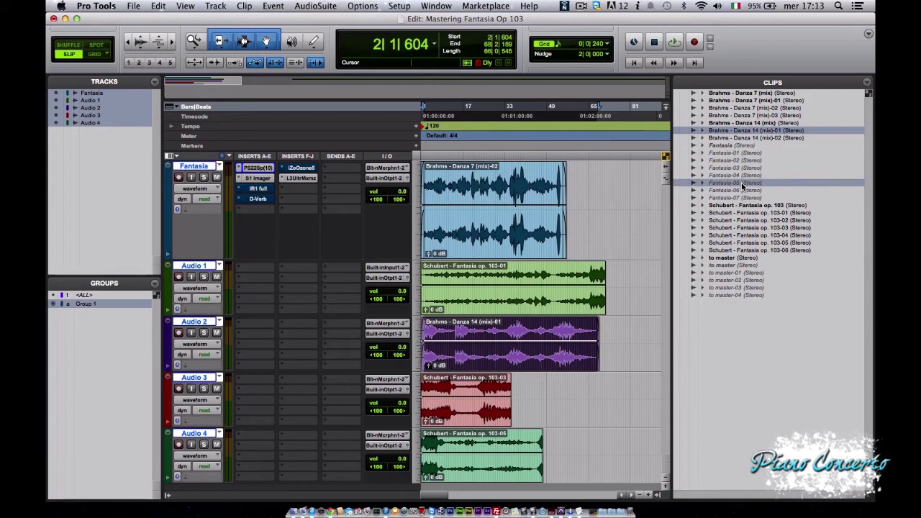
pyautogui.keyDown('super'); pyautogui.click(745, 229); pyautogui.keyUp('super')
pyautogui.click(775, 312)
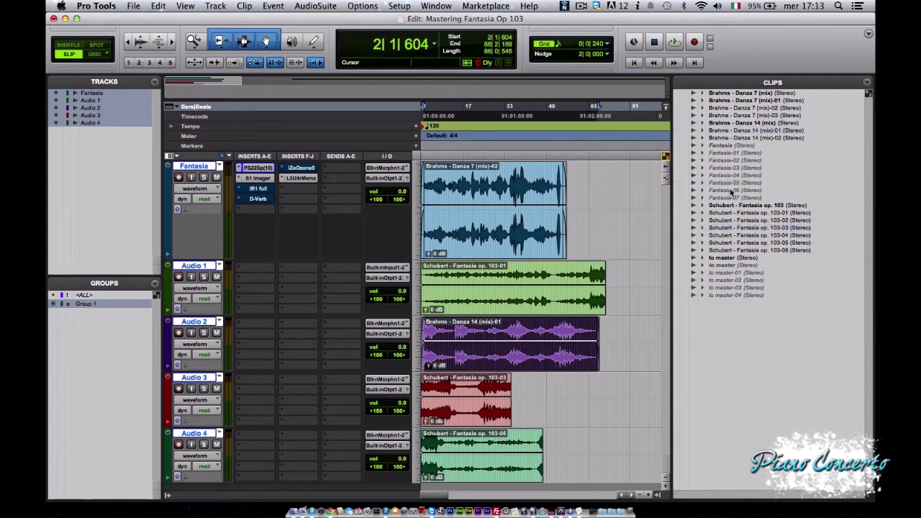
# Select the clips Brahms - Danza 7 (mix)-03, Fantasia-01, Schubert - Fantasia op. 103 and to master together, and deselect them.
pyautogui.click(720, 116)
pyautogui.keyDown('super'); pyautogui.click(725, 153); pyautogui.keyUp('super')
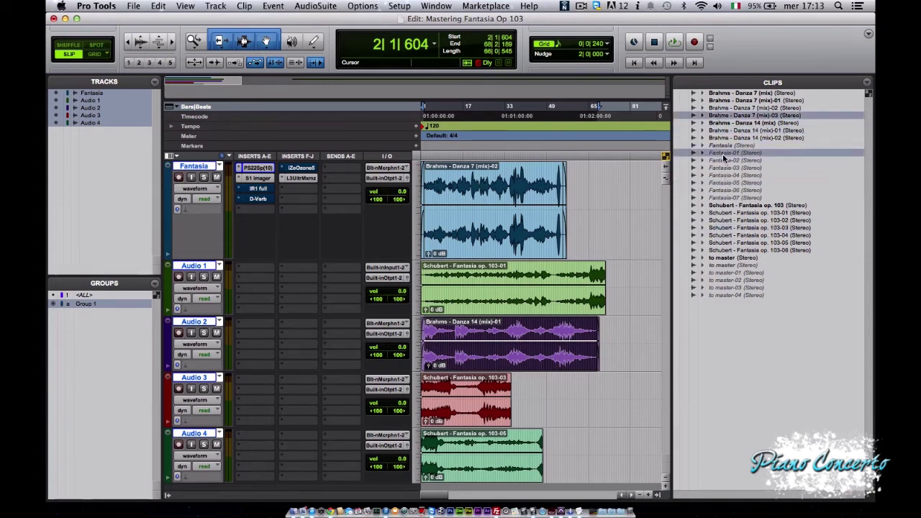
pyautogui.keyDown('super'); pyautogui.click(727, 205); pyautogui.keyUp('super')
pyautogui.keyDown('super'); pyautogui.click(730, 258); pyautogui.keyUp('super')
pyautogui.click(736, 334)
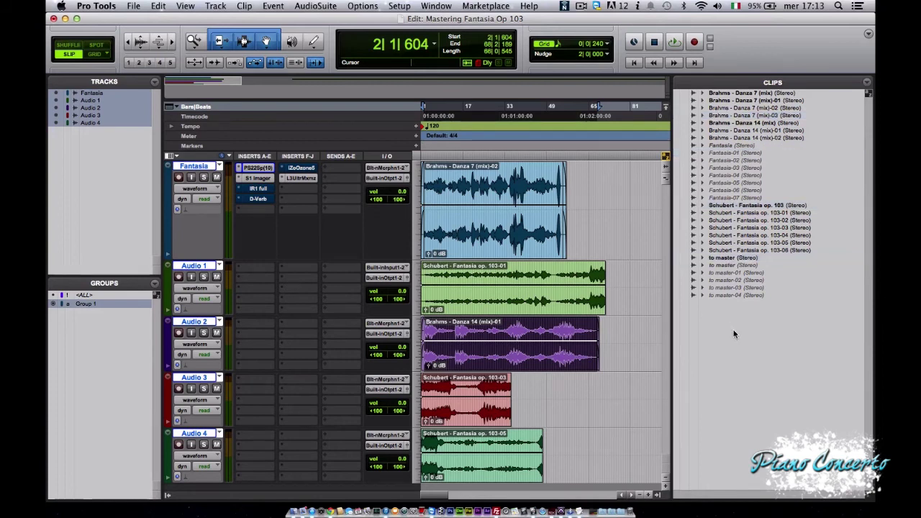
# Select the consecutive clips from Fantasia through Schubert - Fantasia op. 103-03 in the Clip List, and clear the selection.
pyautogui.click(734, 145)
pyautogui.keyDown('shift'); pyautogui.click(730, 228); pyautogui.keyUp('shift')
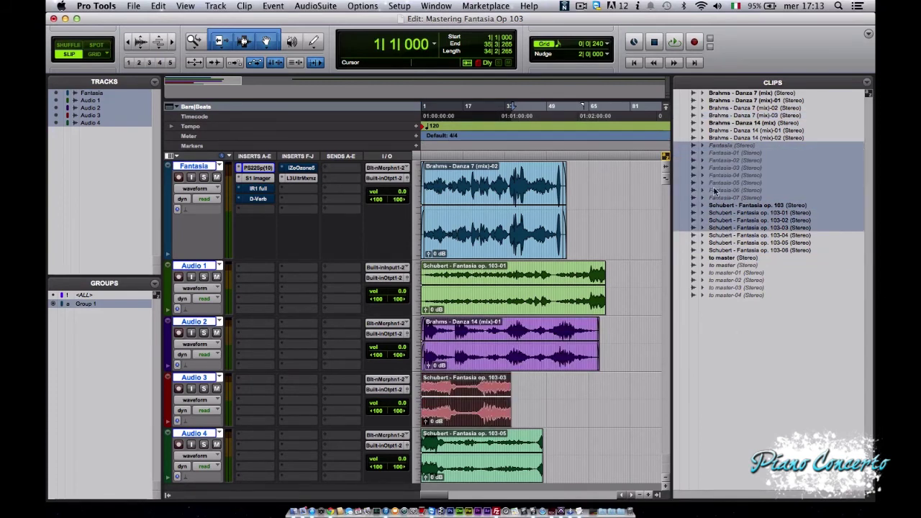
pyautogui.click(735, 338)
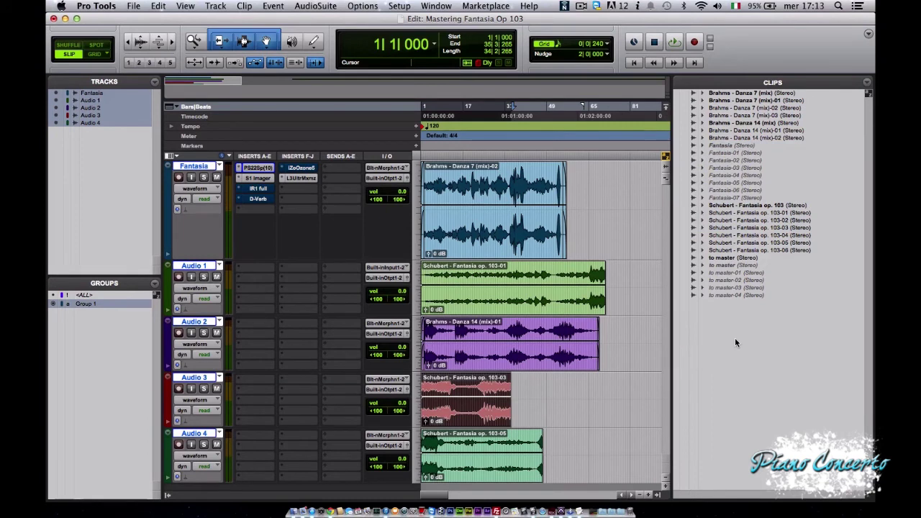
# Select Brahms - Danza 14 (mix)-02, Danza 7 (mix)-03 and Danza 7 (mix)-01 together, and view the commands available for these clips.
pyautogui.click(742, 138)
pyautogui.keyDown('super'); pyautogui.click(734, 115); pyautogui.keyUp('super')
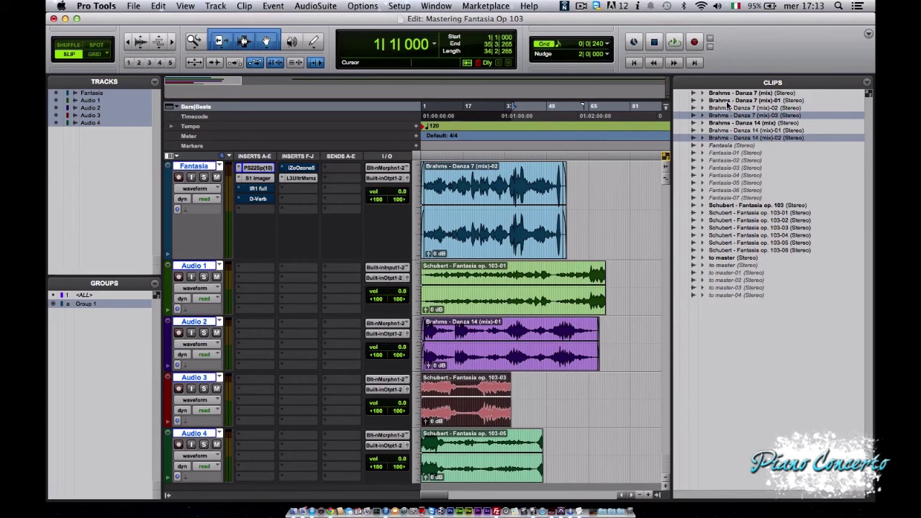
pyautogui.keyDown('super'); pyautogui.click(725, 101); pyautogui.keyUp('super')
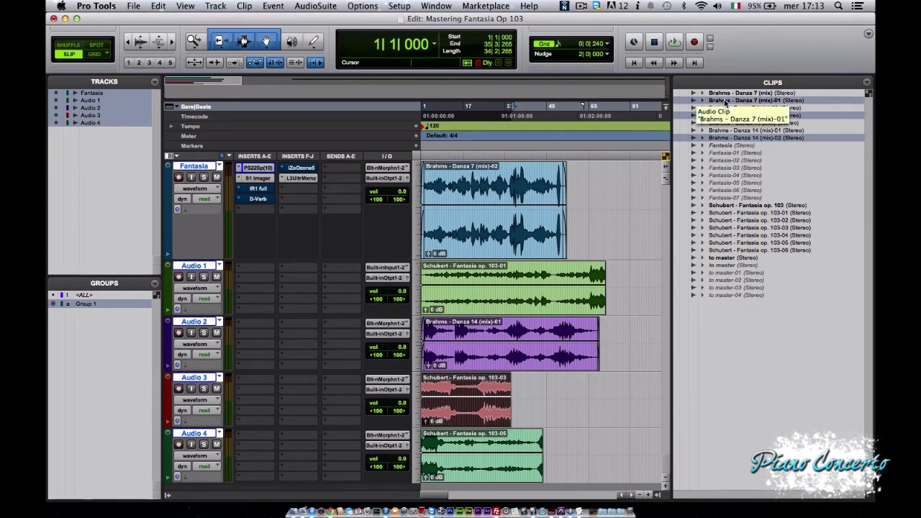
pyautogui.rightClick(738, 101)
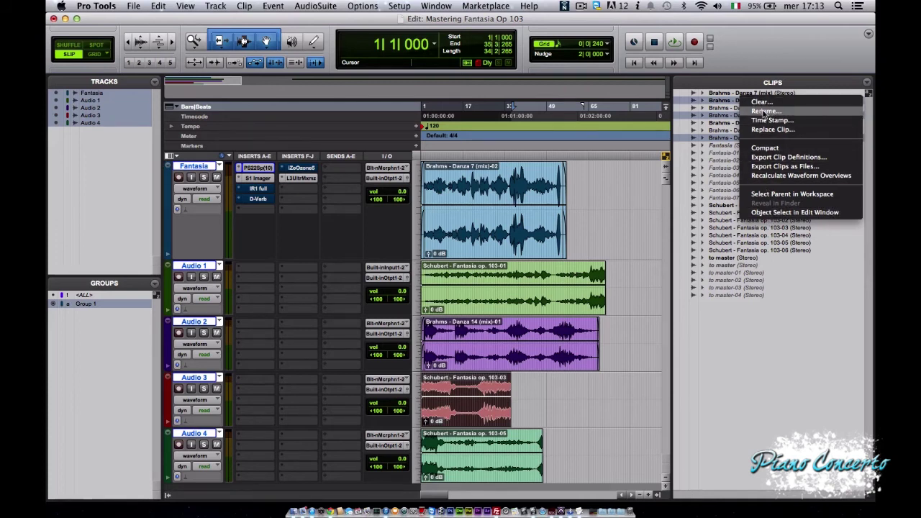
pyautogui.click(806, 298)
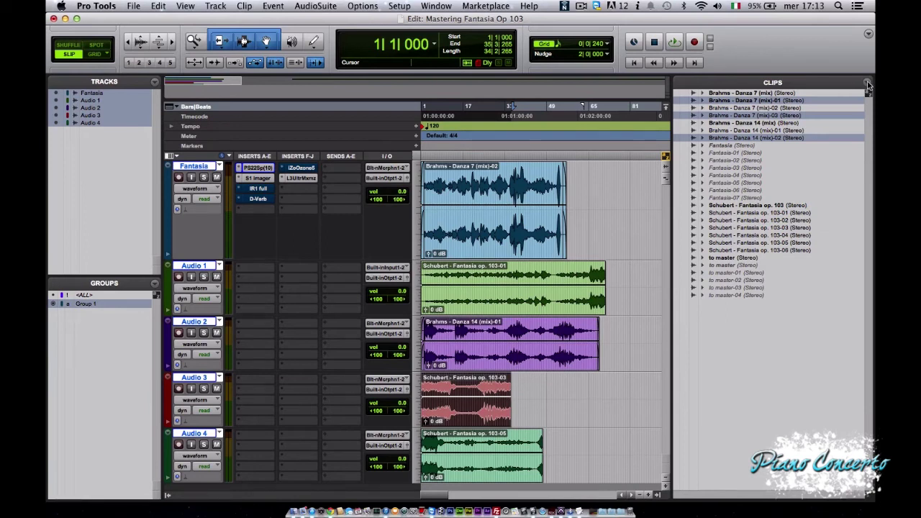
# Examine the Clip List's commands with the three Brahms clips selected, clear the selection, and review the commands with nothing selected.
pyautogui.click(868, 84)
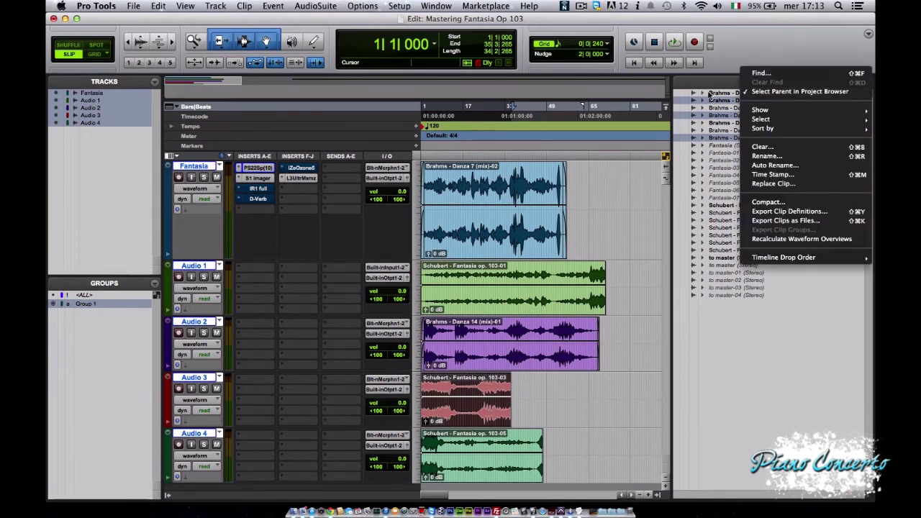
pyautogui.click(723, 81)
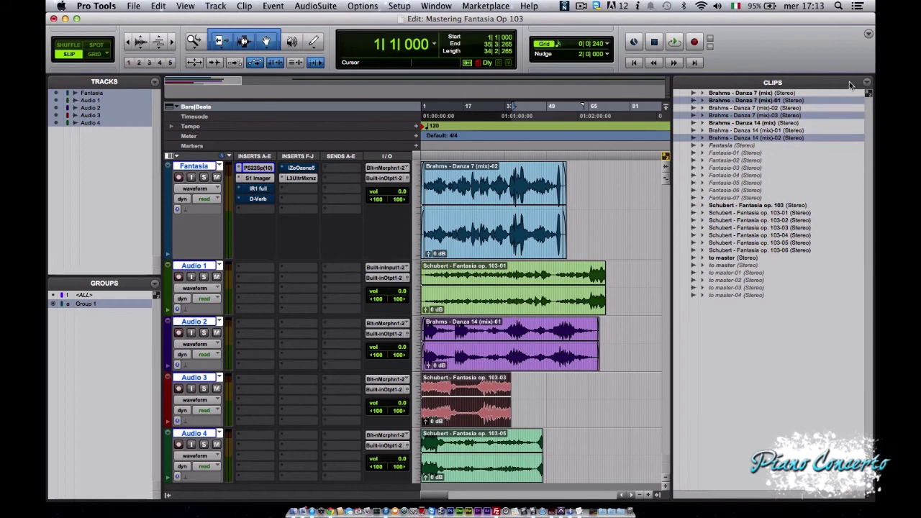
pyautogui.click(868, 85)
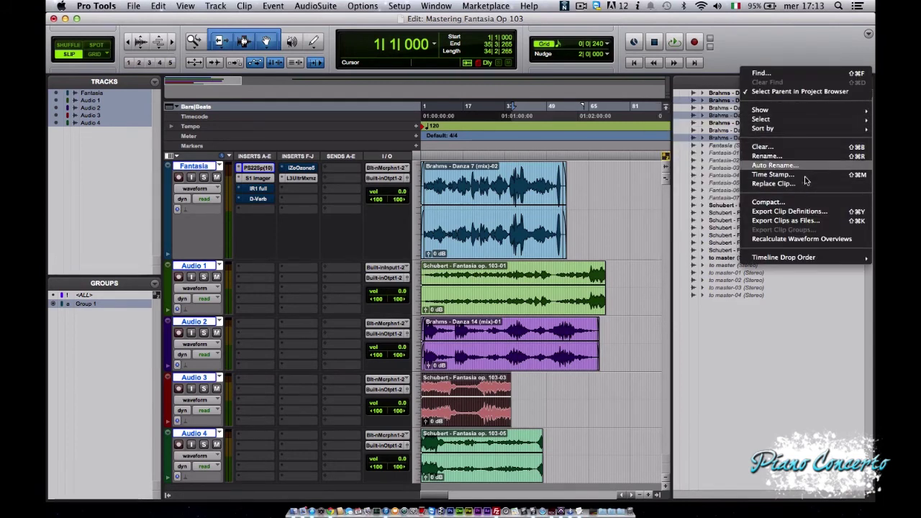
pyautogui.moveTo(805, 260)
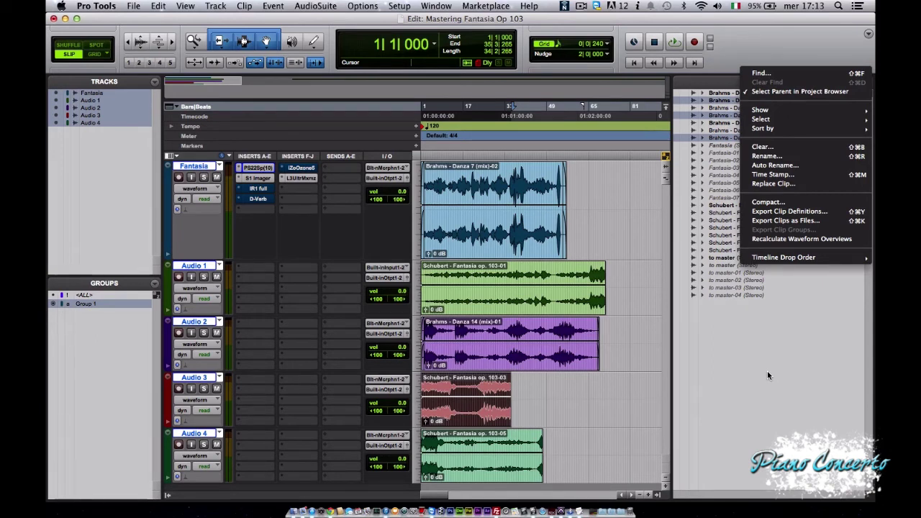
pyautogui.click(759, 346)
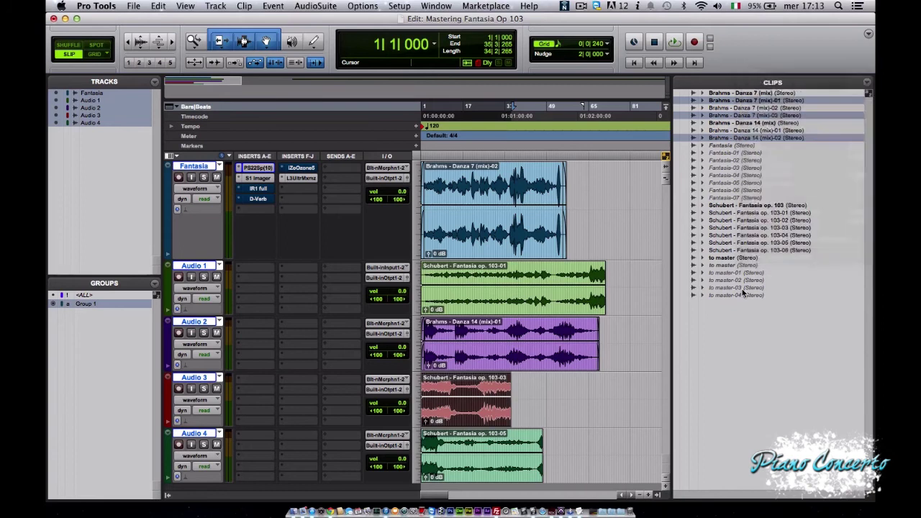
pyautogui.click(868, 83)
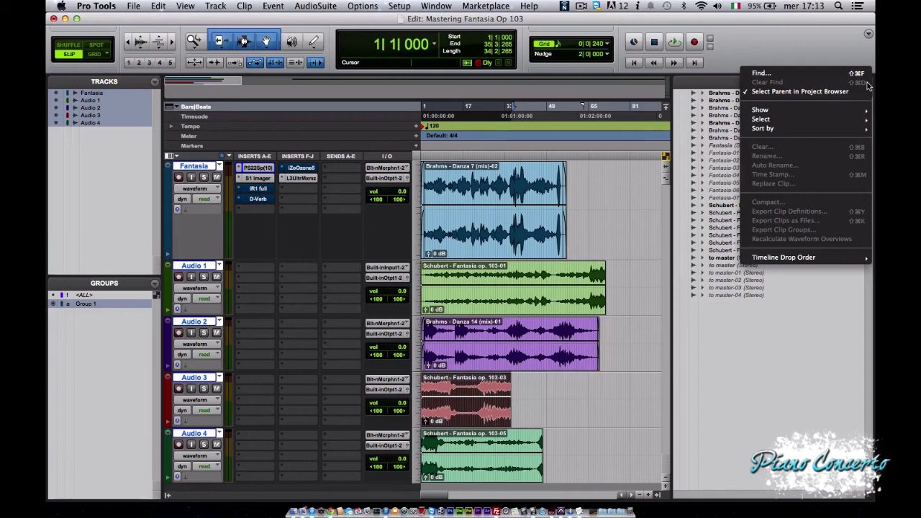
pyautogui.click(765, 341)
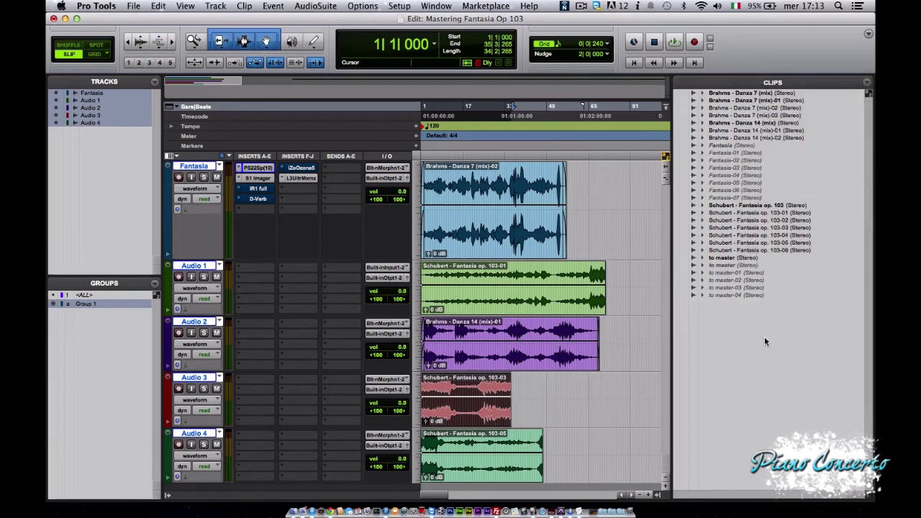